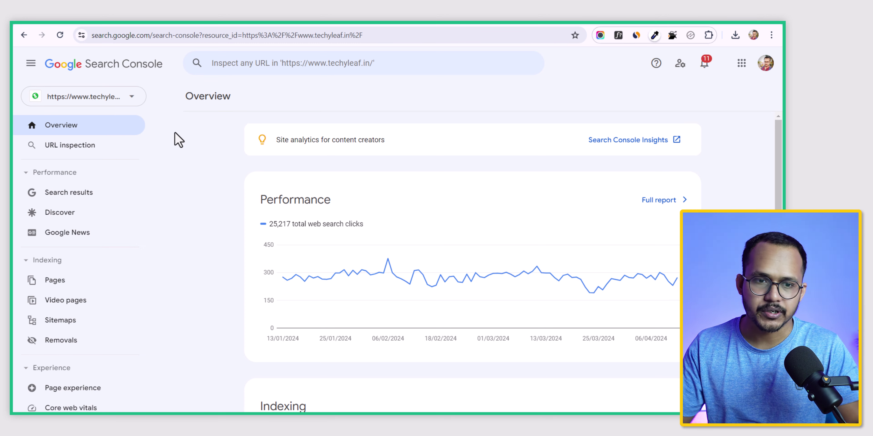
pyautogui.scroll(-8, 60, 305)
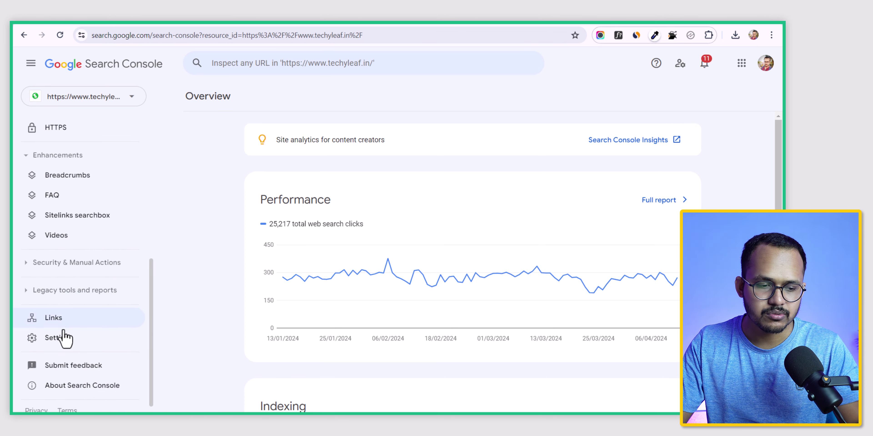
pyautogui.click(58, 346)
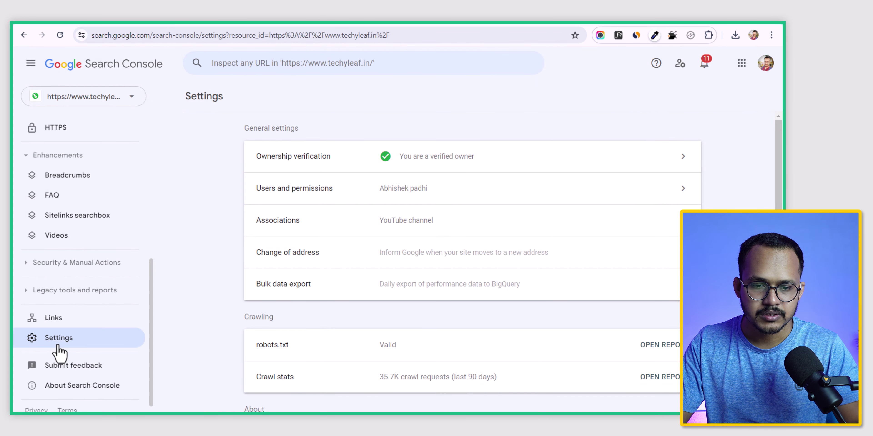
pyautogui.click(402, 160)
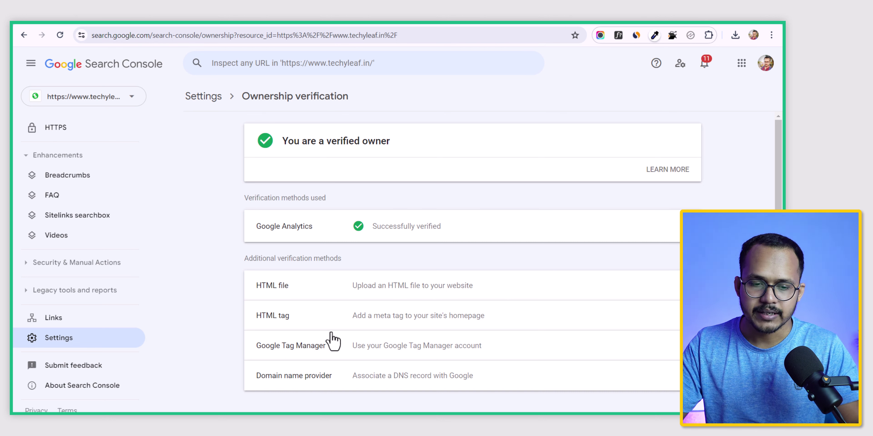
pyautogui.click(369, 327)
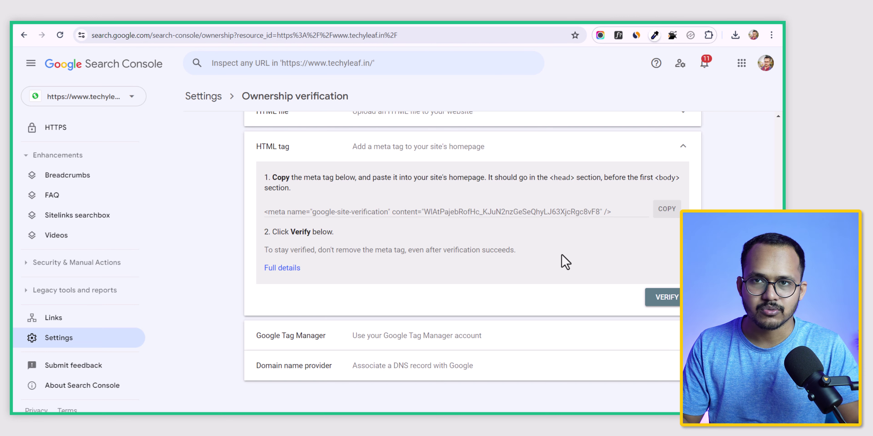
pyautogui.scroll(4, 566, 263)
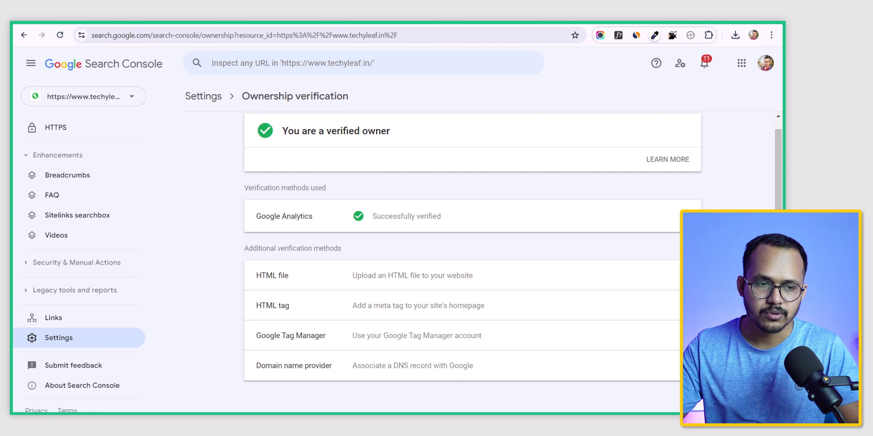
# Add a new property from the property selector and enter techyleaf.in as the Domain.
pyautogui.click(82, 99)
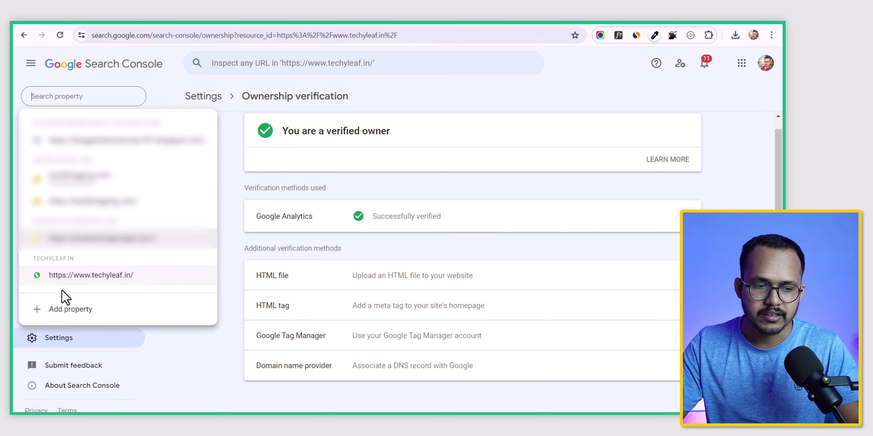
pyautogui.click(68, 310)
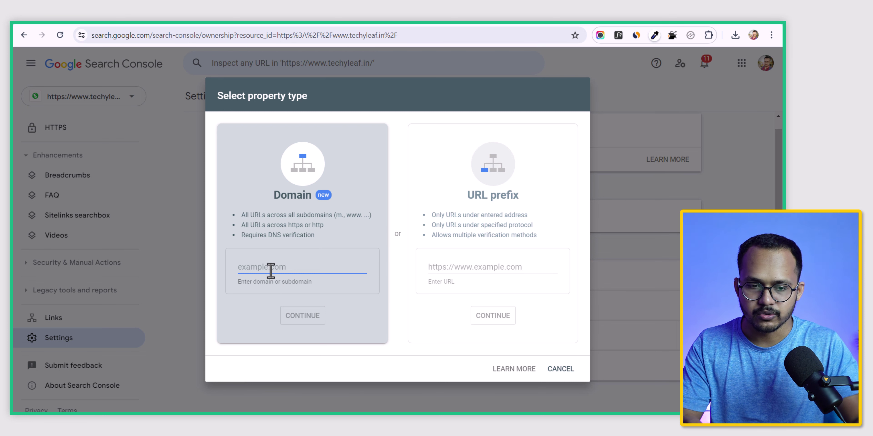
pyautogui.write('techy')
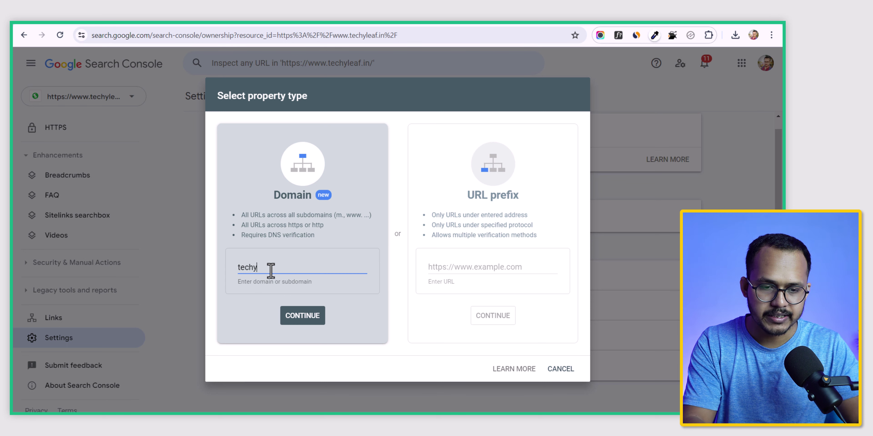
pyautogui.write('leaf.in')
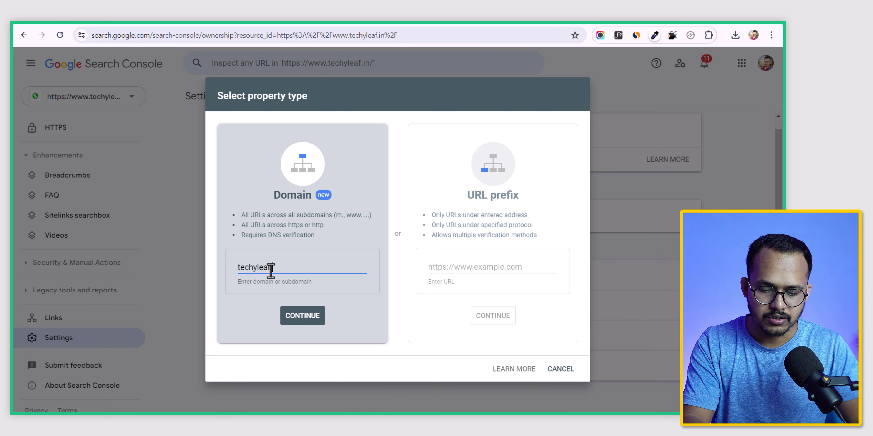
# Continue with techyleaf.in as a Domain property and copy its DNS TXT verification record.
pyautogui.click(294, 321)
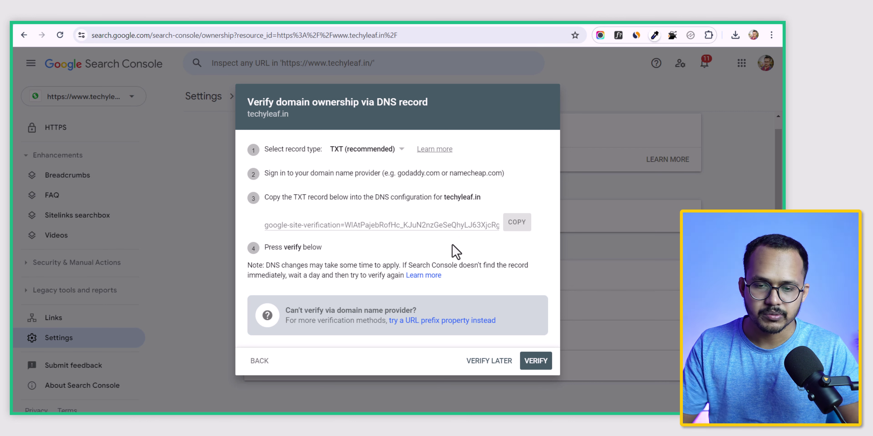
pyautogui.click(514, 226)
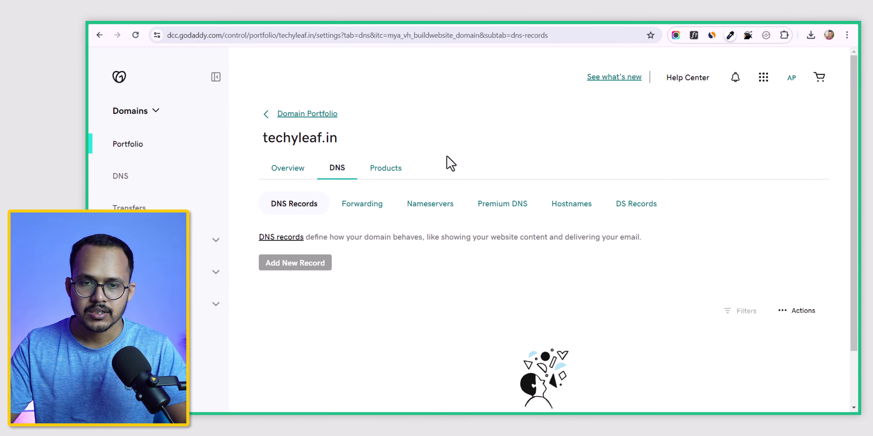
# Add a Cloudflare TXT record for key2blogging.com with the pasted Google verification string as its name.
pyautogui.click(509, 24)
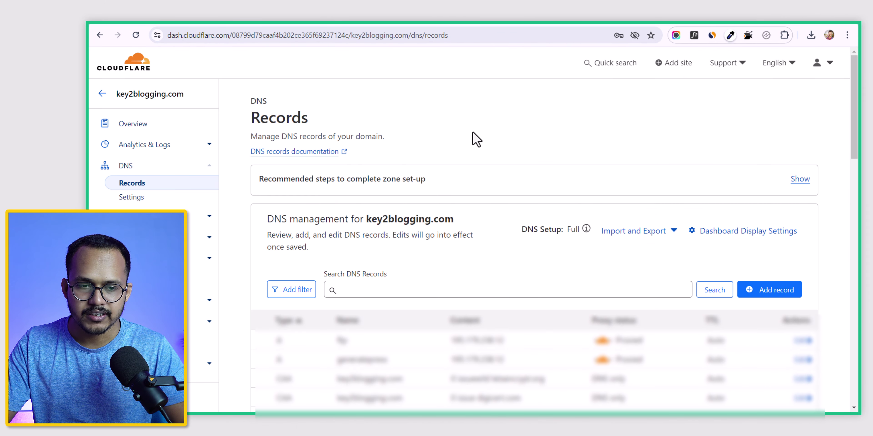
pyautogui.click(763, 294)
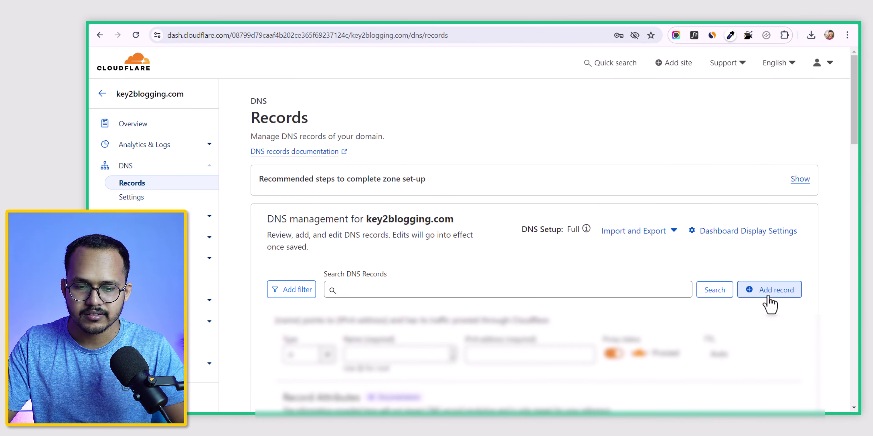
pyautogui.click(323, 355)
pyautogui.scroll(-3, 308, 392)
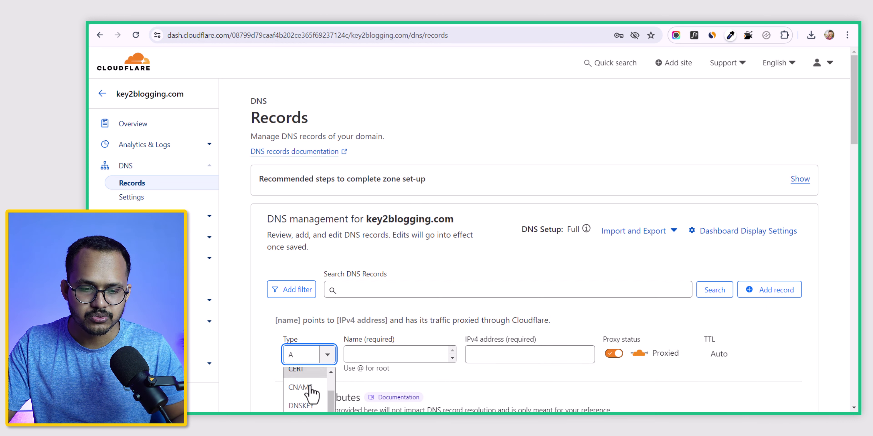
pyautogui.scroll(-3, 308, 394)
pyautogui.scroll(-2, 413, 308)
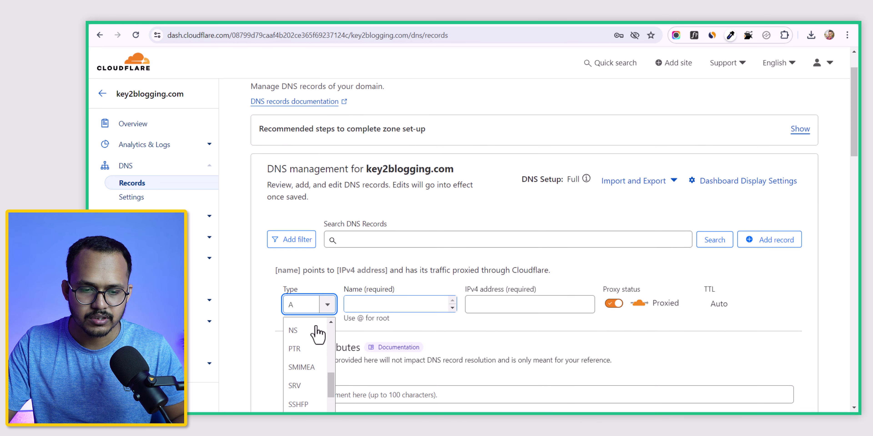
pyautogui.scroll(-1, 305, 373)
pyautogui.scroll(-3, 301, 364)
pyautogui.click(300, 405)
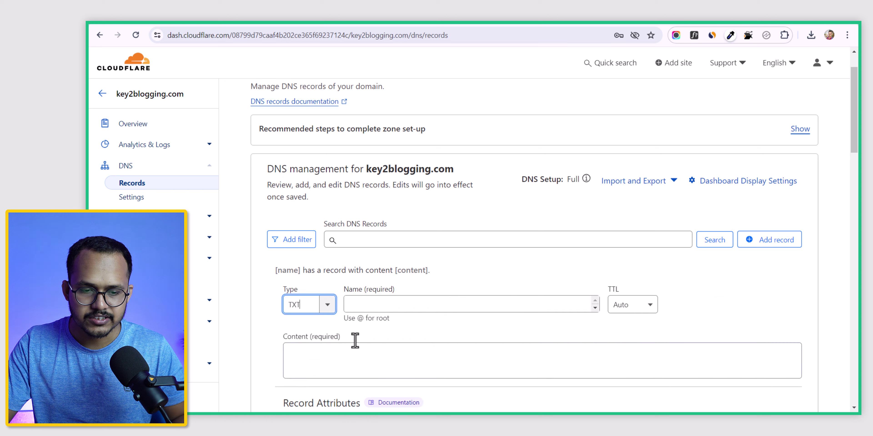
pyautogui.click(394, 305)
pyautogui.hotkey('ctrl', 'v')
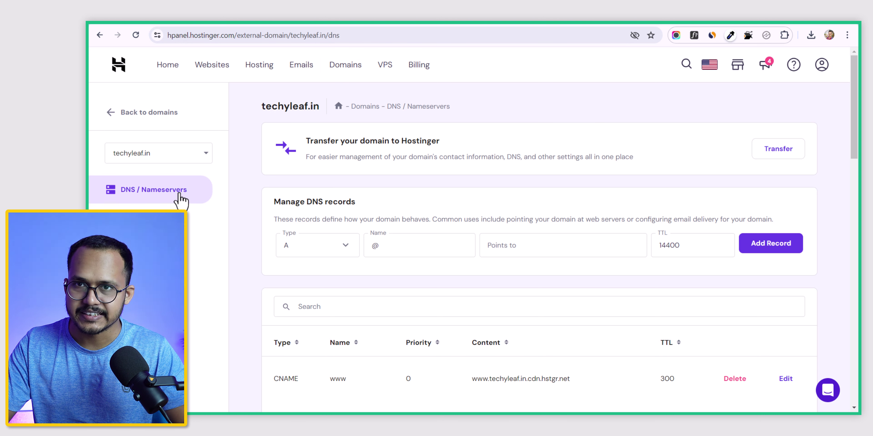
# Add a Hostinger TXT record for techyleaf.in with the pasted google-site-verification value.
pyautogui.click(309, 253)
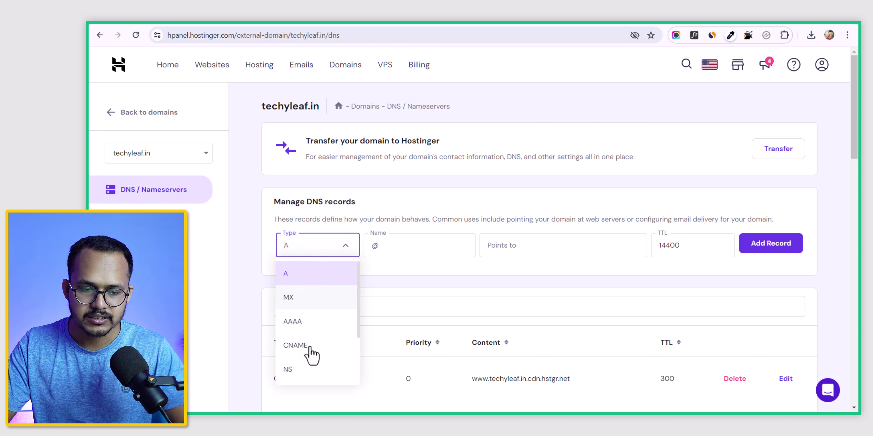
pyautogui.scroll(-2, 310, 349)
pyautogui.scroll(-3, 310, 342)
pyautogui.click(302, 253)
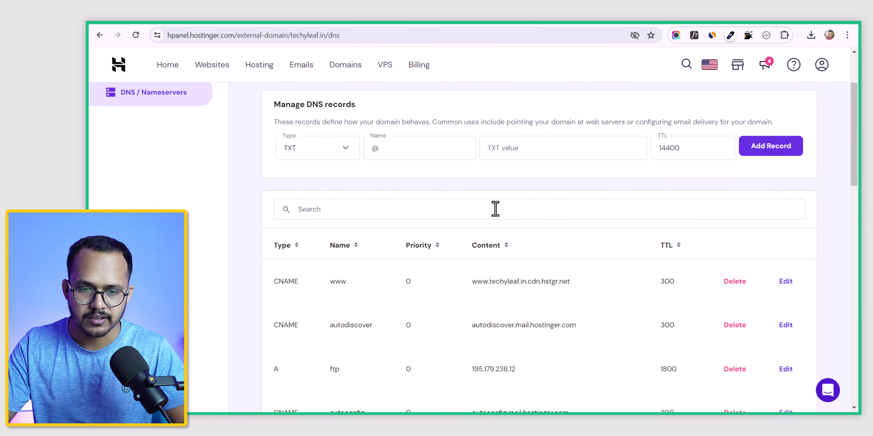
pyautogui.scroll(3, 495, 209)
pyautogui.click(517, 246)
pyautogui.hotkey('ctrl', 'v')
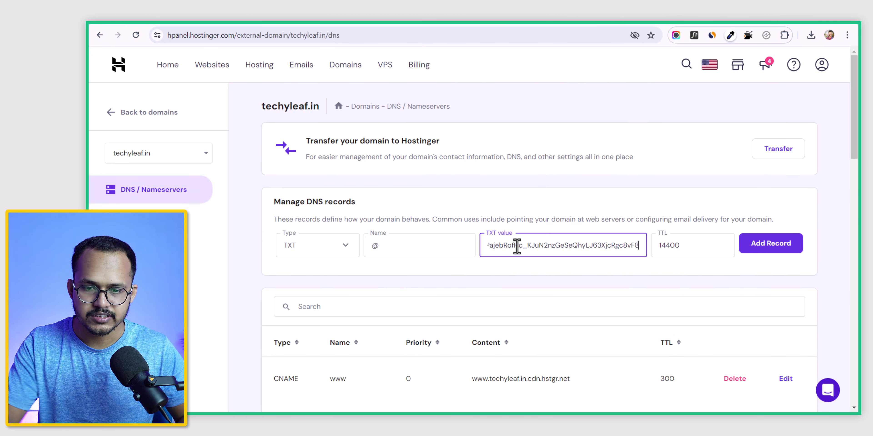
pyautogui.click(768, 247)
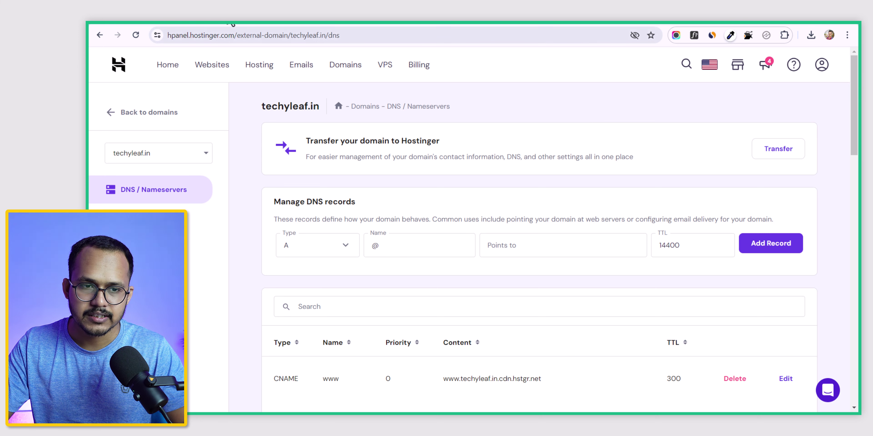
# Verify techyleaf.in ownership through the DNS record and go to the new property's Overview.
pyautogui.click(273, 23)
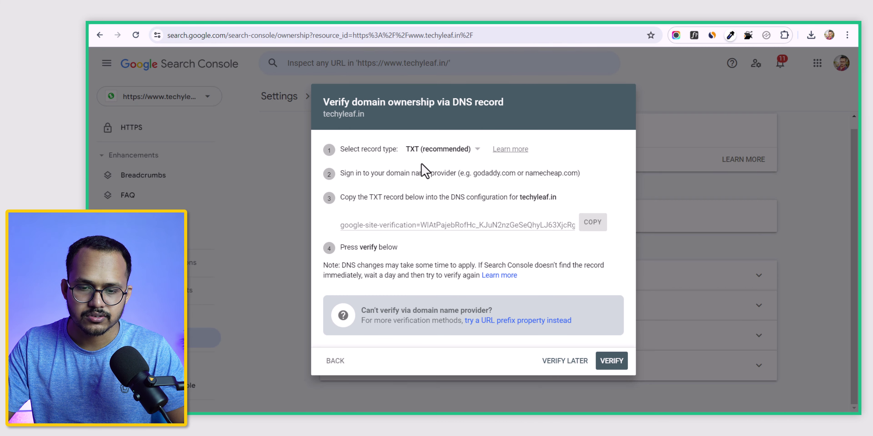
pyautogui.click(612, 366)
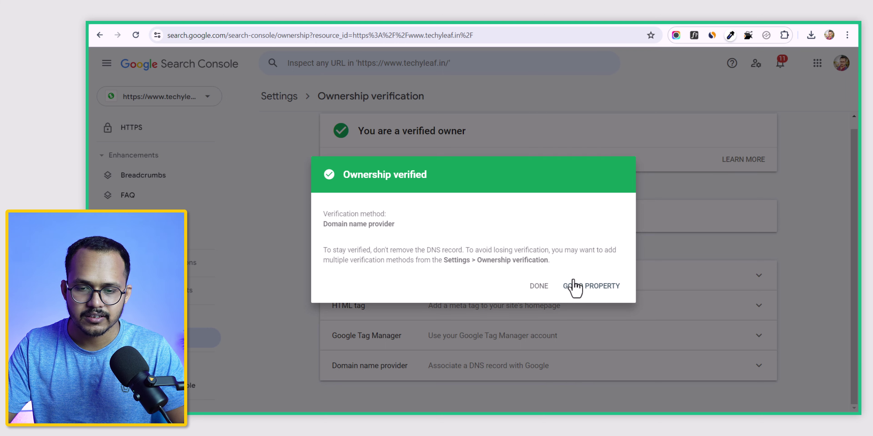
pyautogui.click(578, 287)
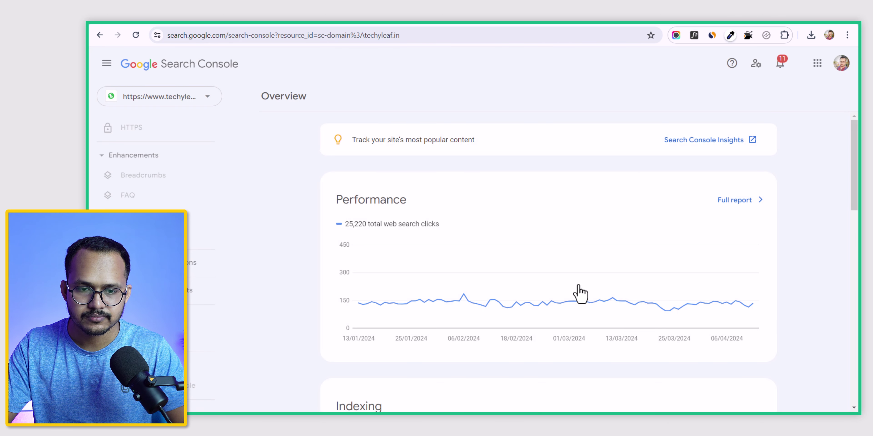